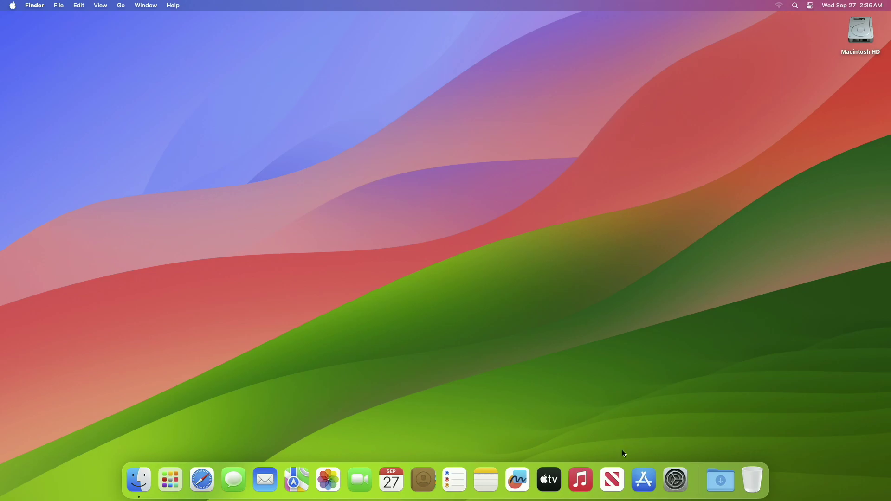
- Search the App Store for 'macos sonoma' and open the macOS Sonoma result
left_click(644, 480)
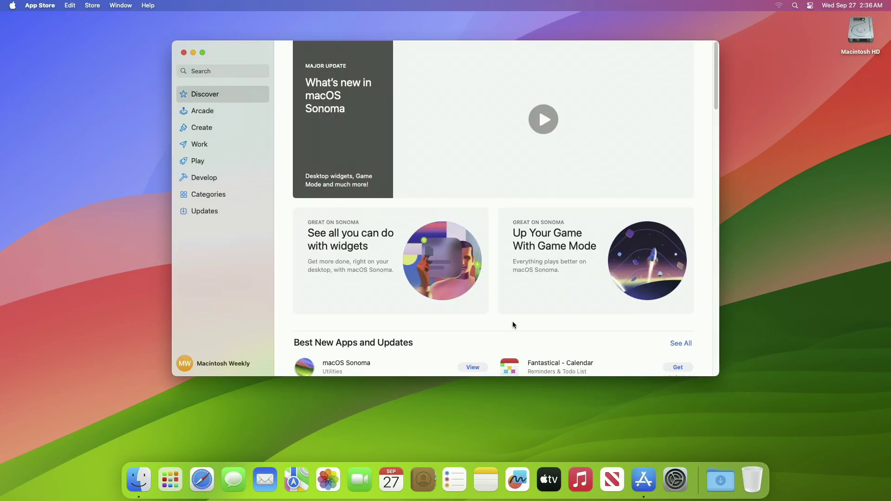
scroll(418, 367, "down", 1)
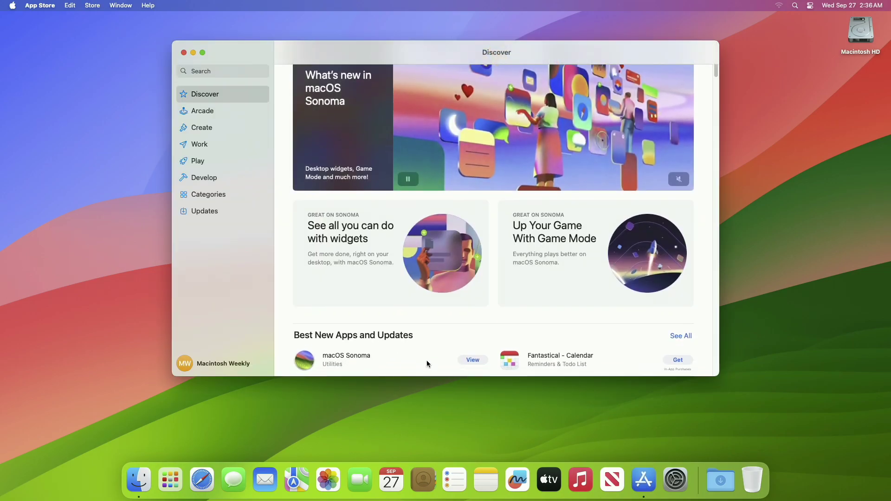
scroll(473, 358, "up", 1)
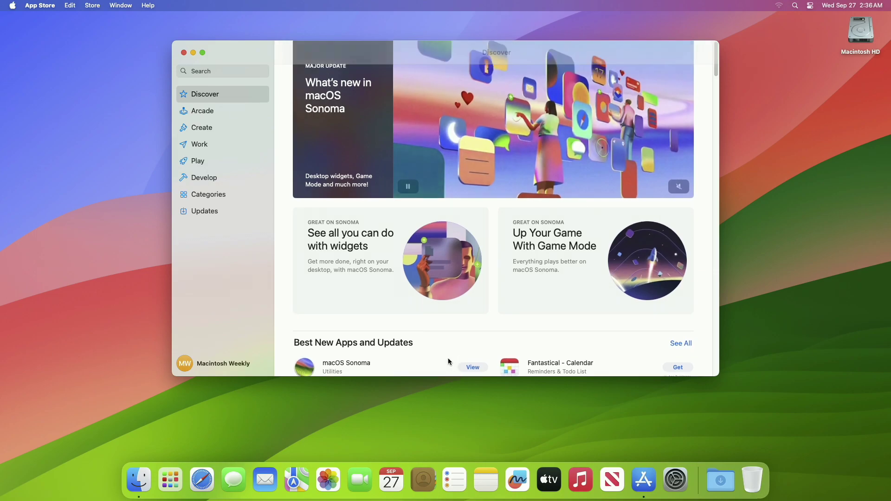
left_click(231, 70)
type("macos sonoma")
key("Return")
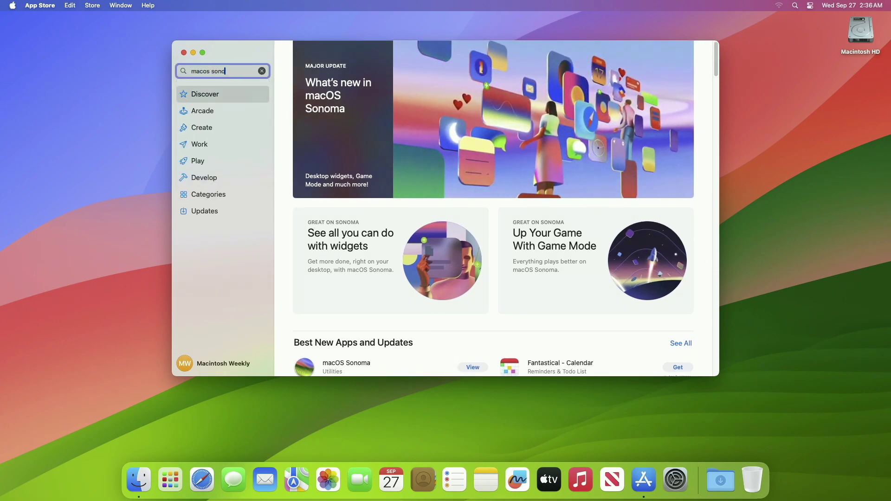
left_click(468, 143)
- Download macOS Sonoma 14.0, then quit its installer, System Settings and the App Store
left_click(368, 118)
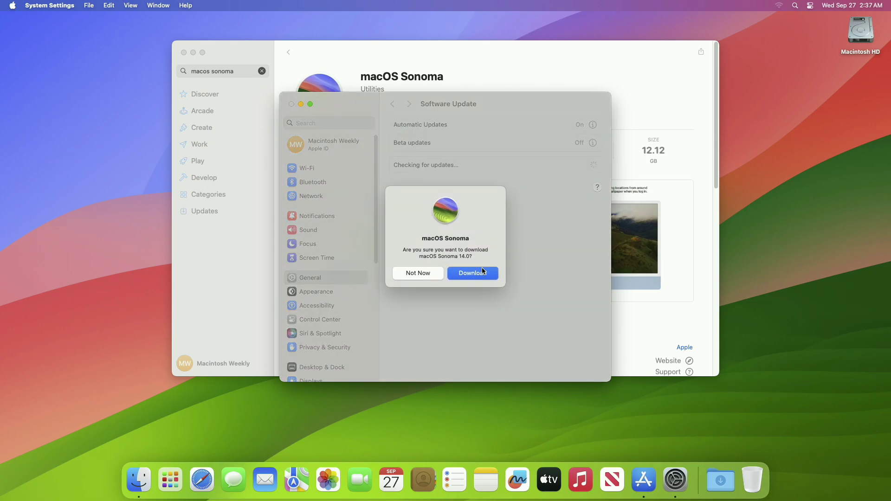
left_click(482, 271)
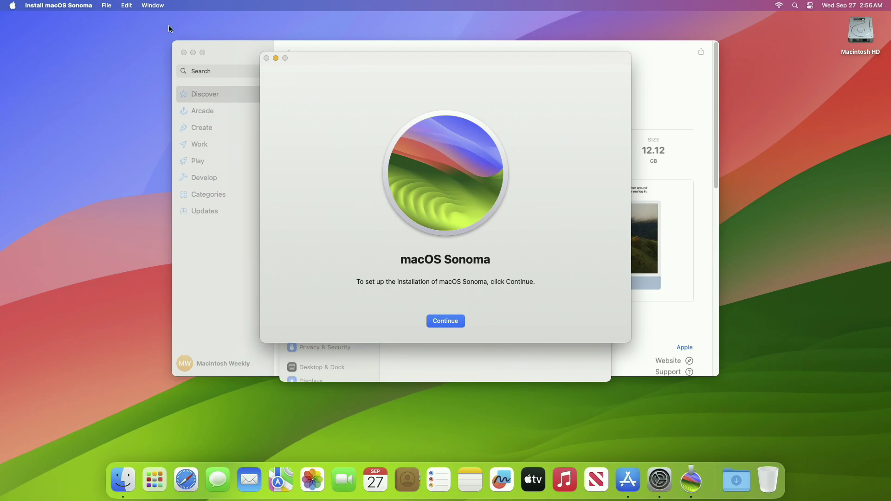
key("super+q")
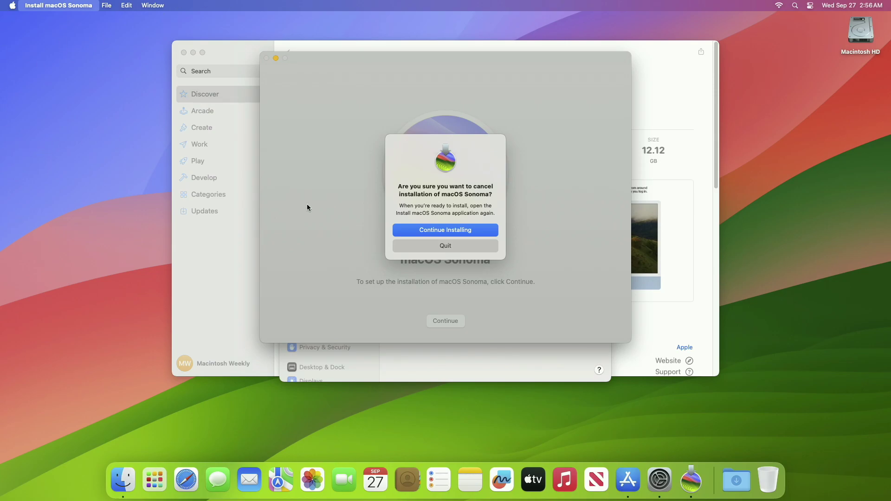
left_click(444, 246)
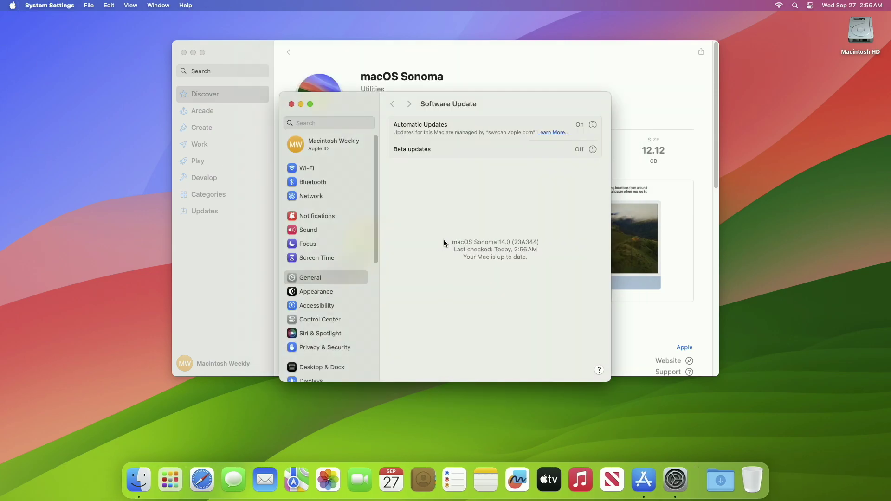
key("super+q")
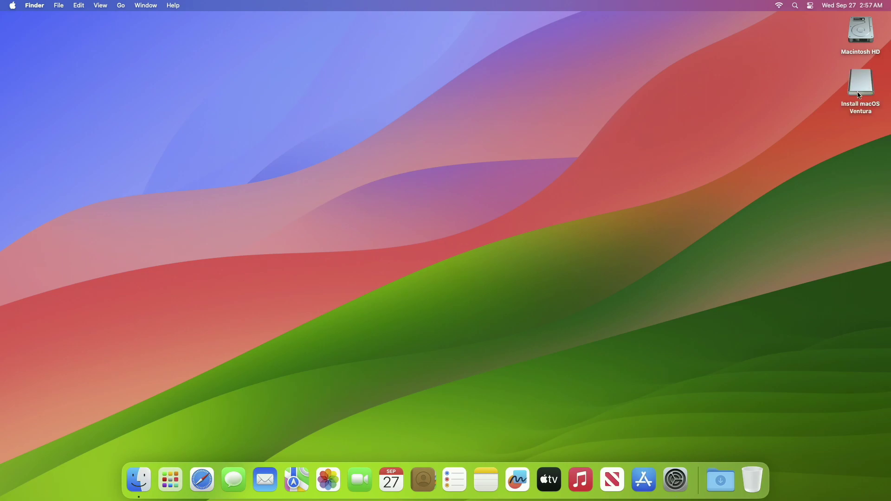
- Launch Disk Utility from Launchpad's Other folder and show all devices in the sidebar
left_click(860, 95)
left_click(330, 416)
left_click(176, 491)
left_click(249, 391)
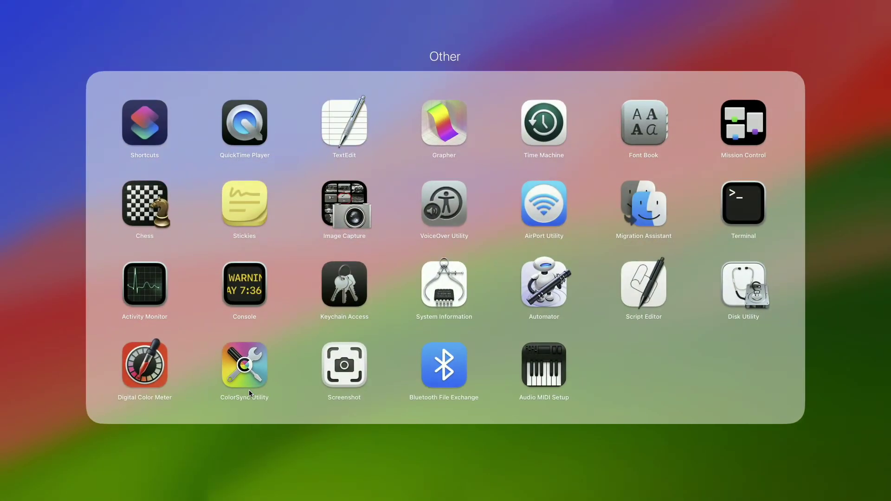
left_click(759, 289)
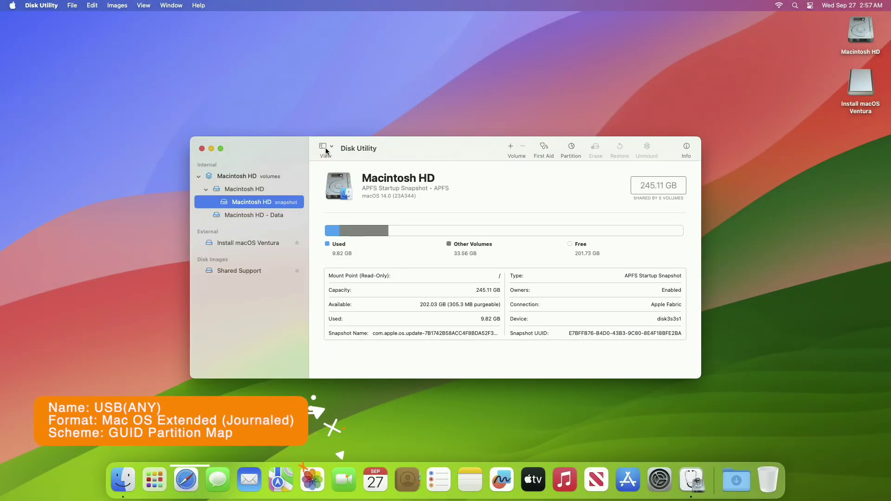
left_click(326, 146)
left_click(346, 188)
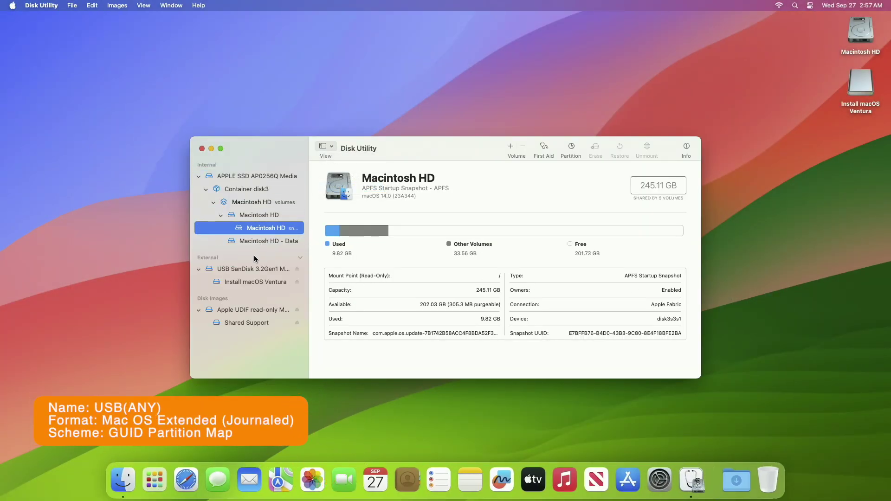
- Erase the SanDisk USB drive as 'USB' in Mac OS Extended (Journaled) with GUID Partition Map
left_click(252, 269)
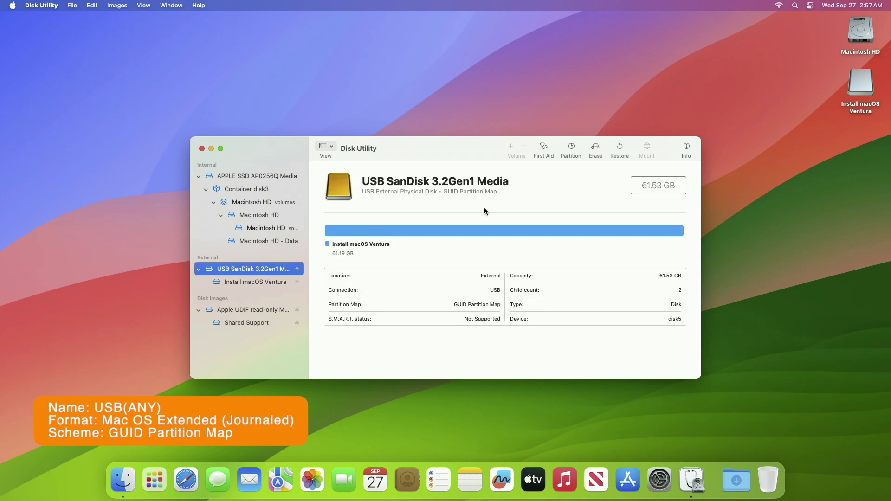
left_click(594, 147)
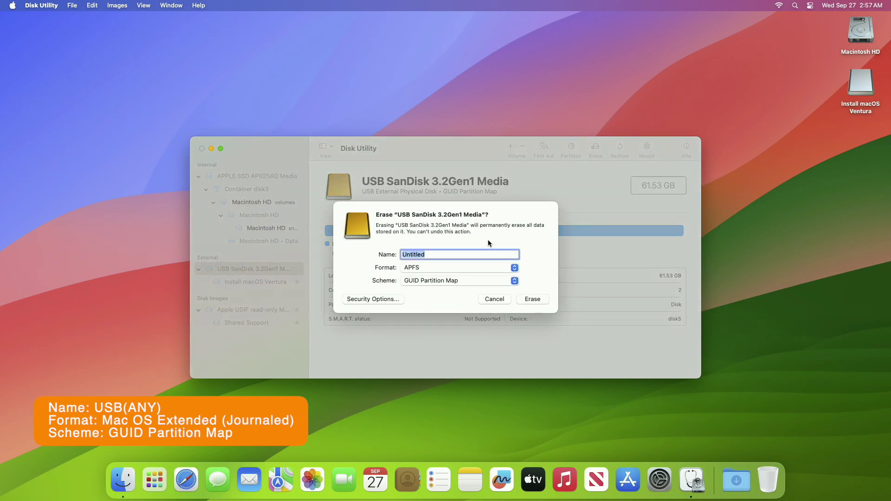
type("USB")
left_click(512, 269)
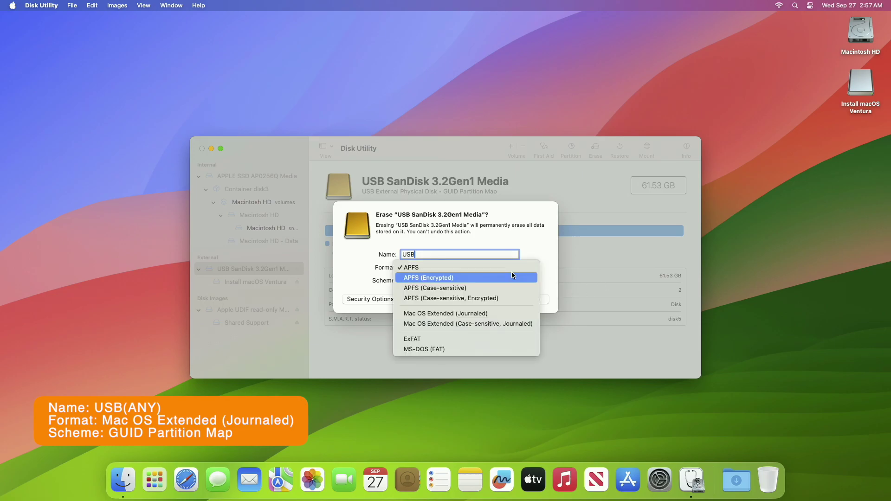
left_click(471, 314)
left_click(529, 300)
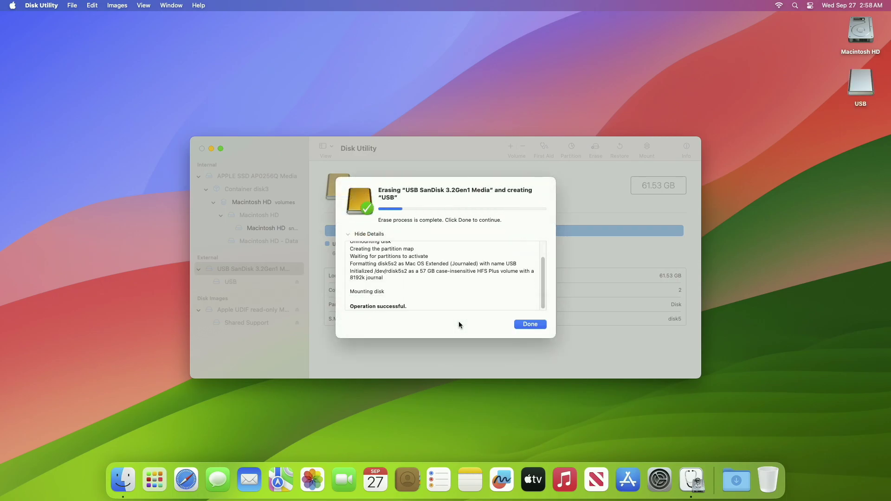
left_click(525, 323)
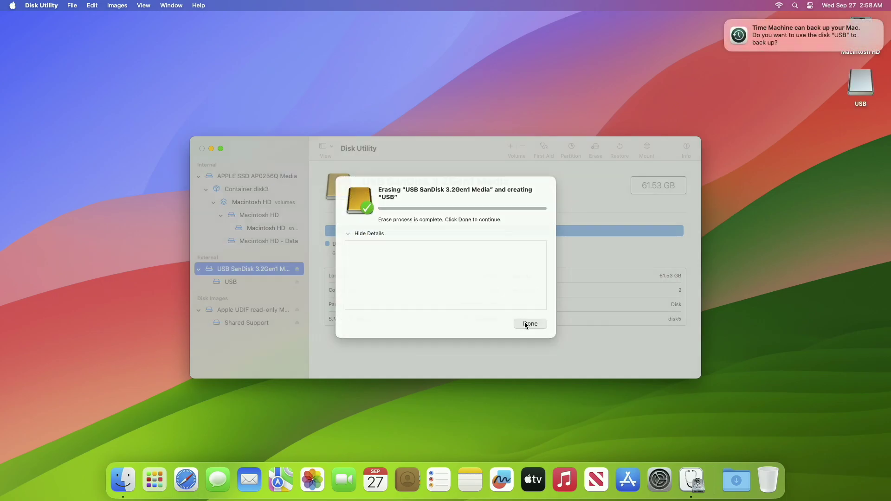
- Quit Disk Utility and launch Terminal through Spotlight
key("super+q")
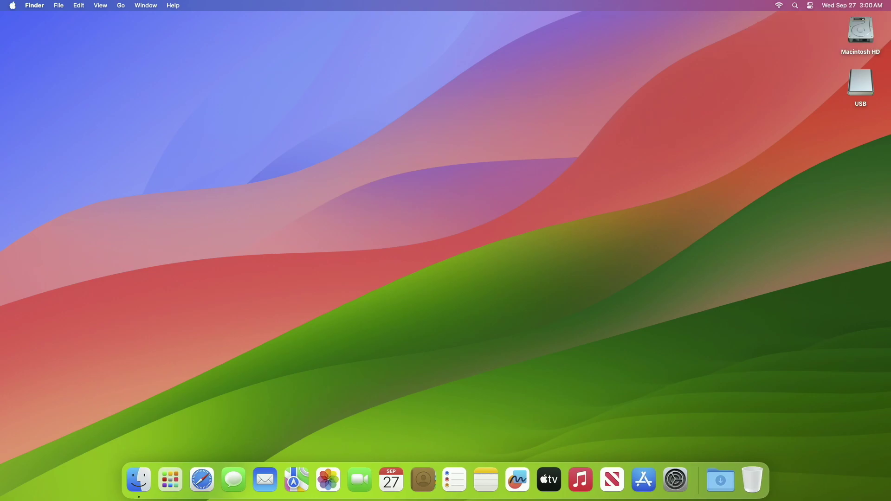
key("super+space")
type("terminal")
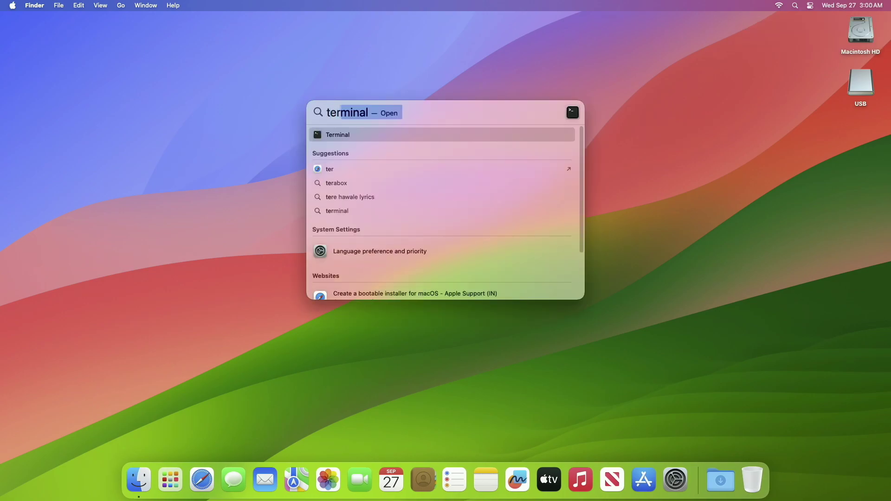
key("Return")
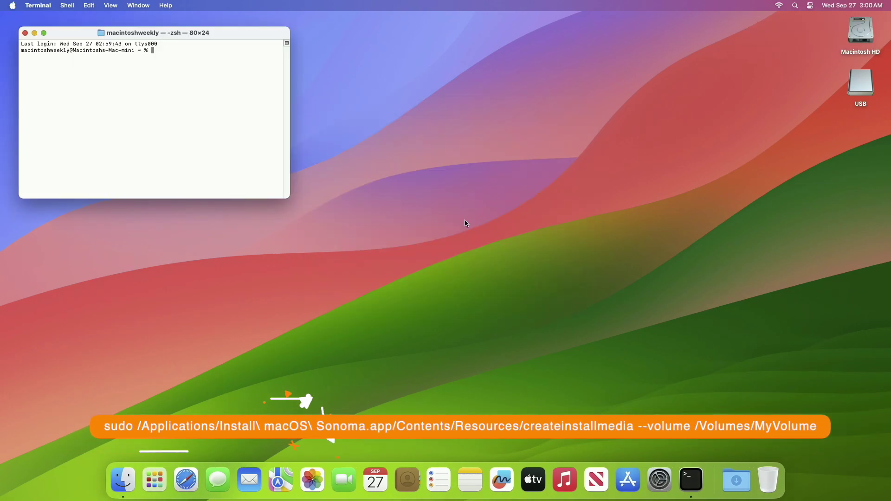
- Run the sudo createinstallmedia command for /Volumes/USB, confirming with Y and allowing volume access
type("sudo /Applications/Install\\ macOS\\ Sonoma.app/Contents/Resources/createinstallmedia --volume /Volumes/USB")
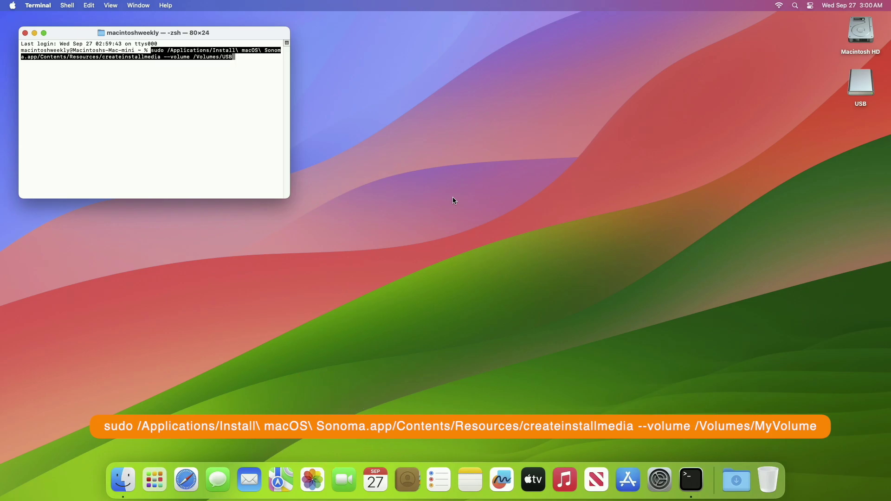
key("Return")
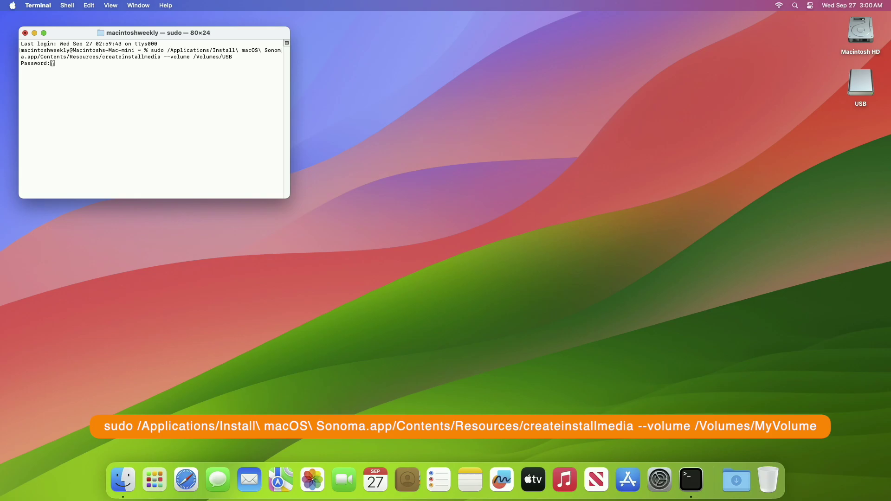
key("Return")
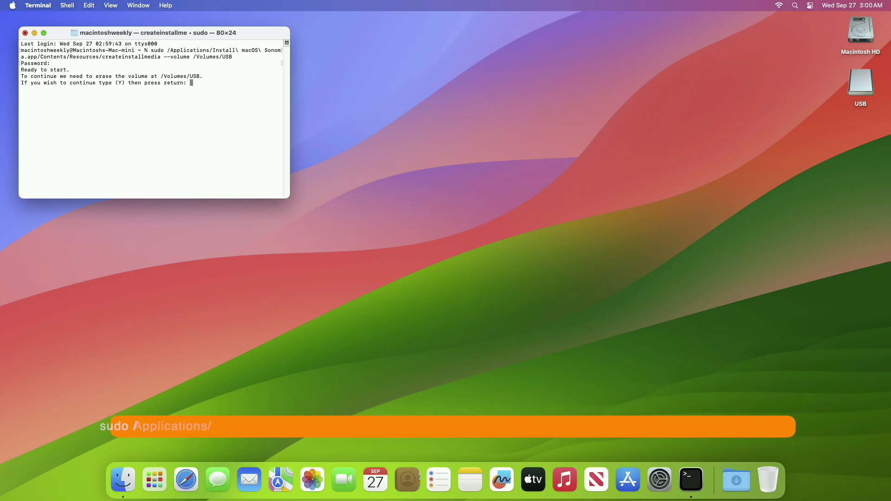
type("y")
key("Return")
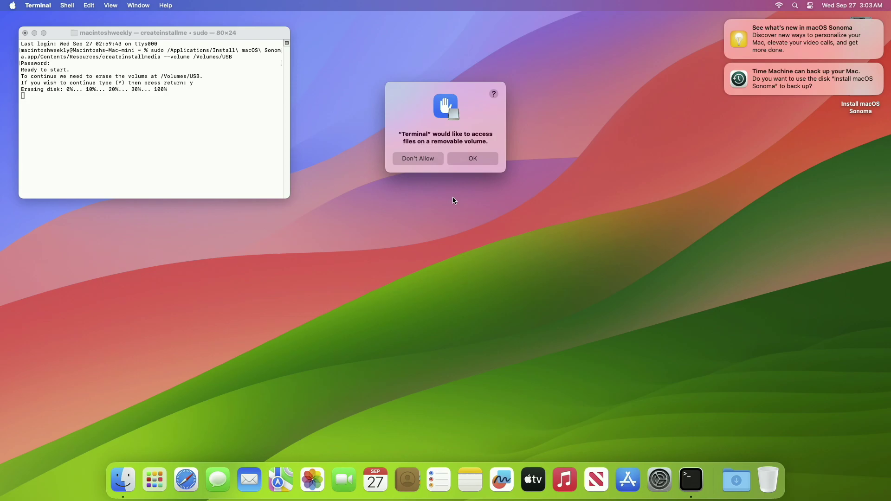
left_click(466, 162)
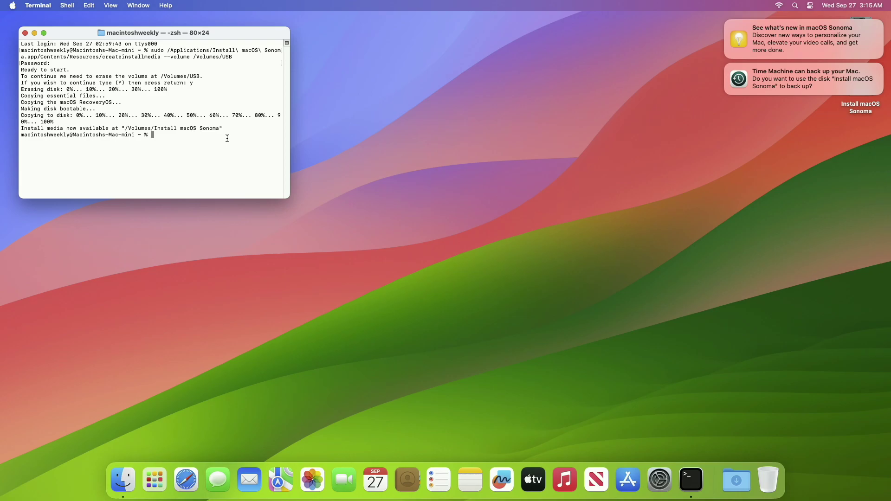
- Quit Terminal now that the Install macOS Sonoma drive is ready
key("super+q")
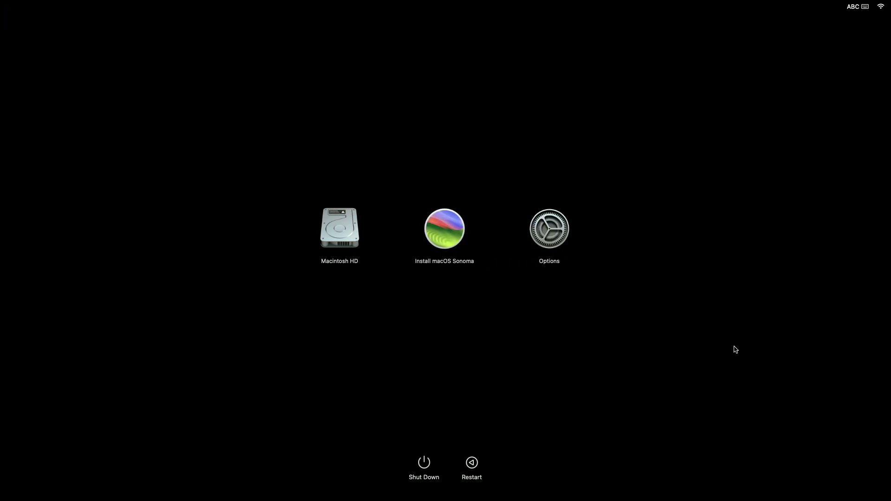
- Boot from the Install macOS Sonoma disk, quit its installer, and launch Disk Utility from Recovery
left_click(458, 248)
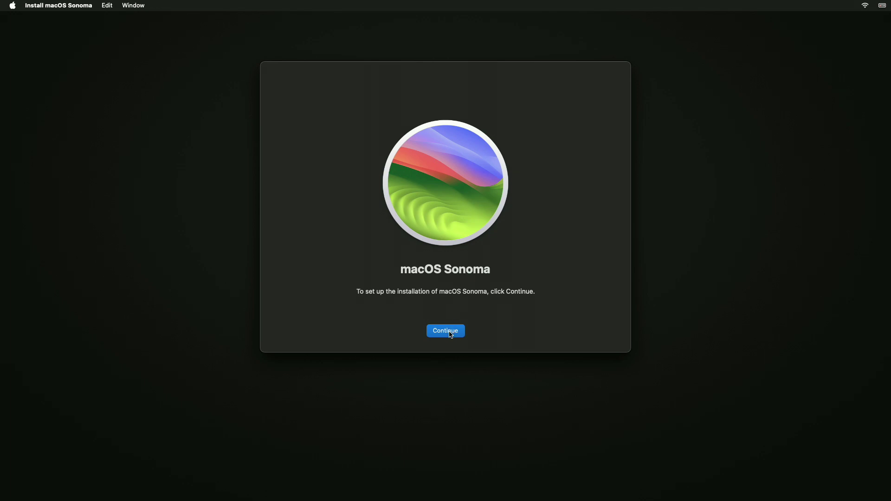
left_click(46, 5)
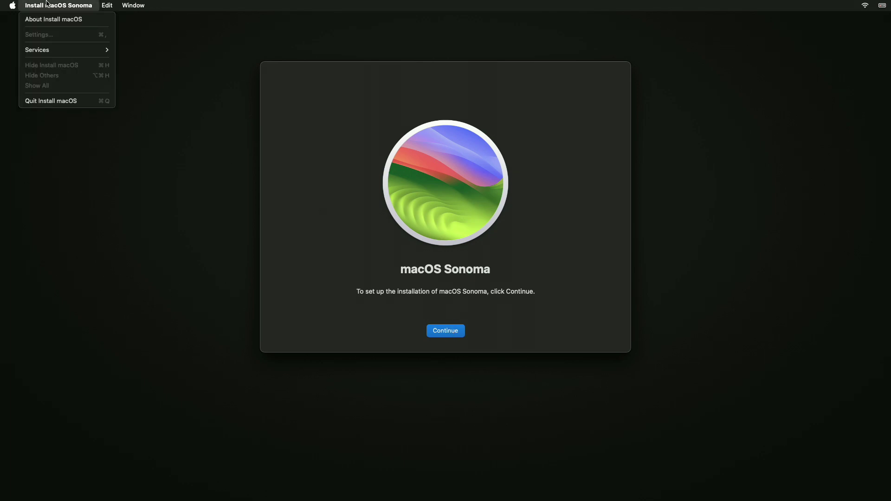
left_click(56, 101)
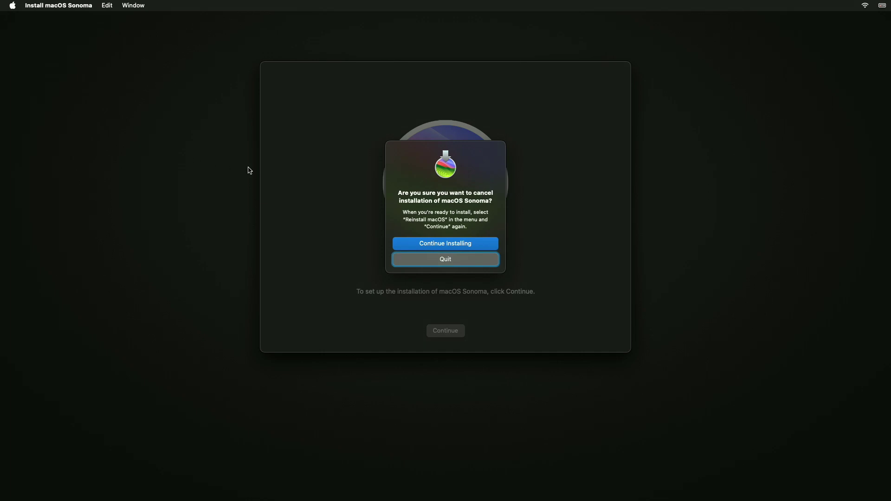
left_click(414, 259)
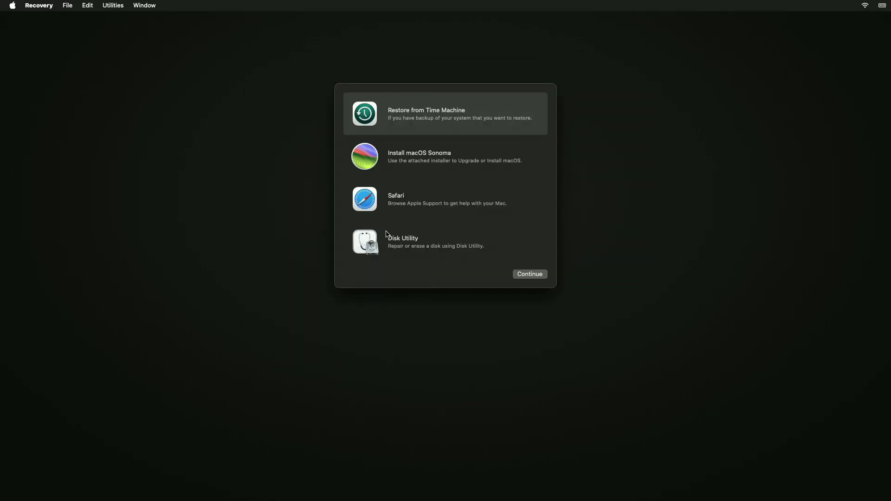
left_click(403, 251)
left_click(519, 277)
- Erase APPLE SSD AP0256Q Media as 'Macintosh HD' (APFS, GUID) and confirm Erase Mac
left_click(325, 147)
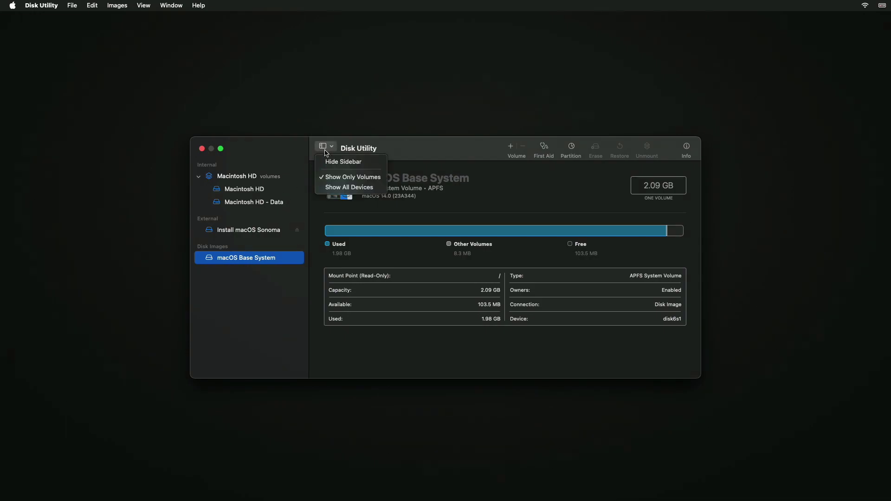
left_click(337, 191)
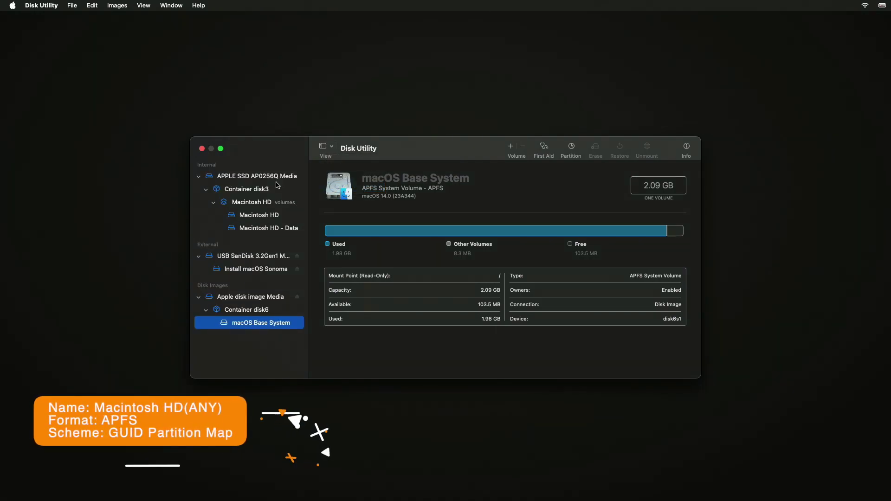
left_click(276, 176)
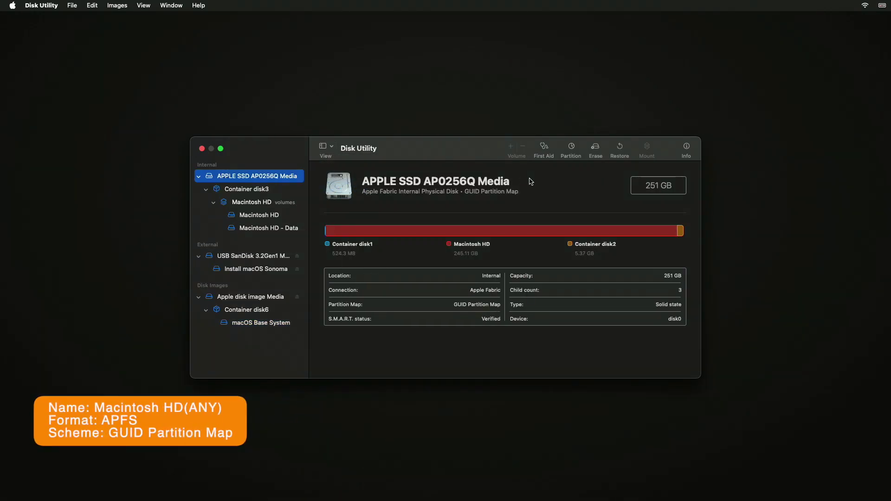
left_click(595, 149)
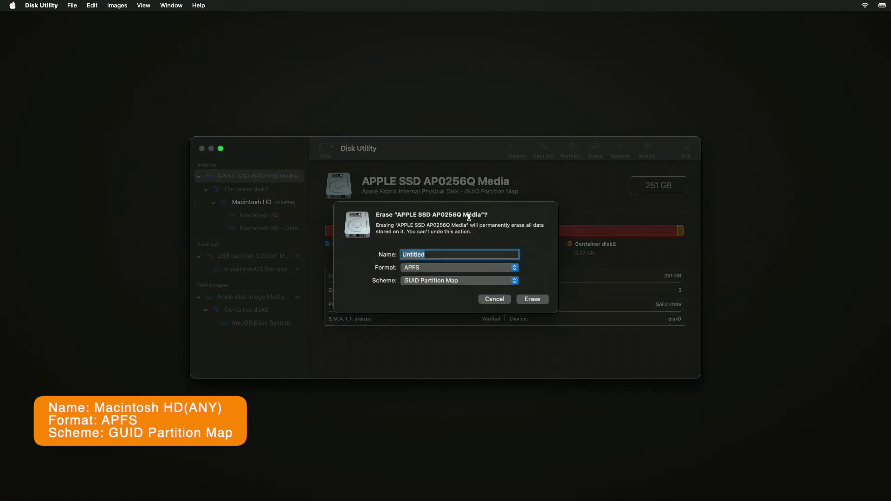
type("Macintosh HD")
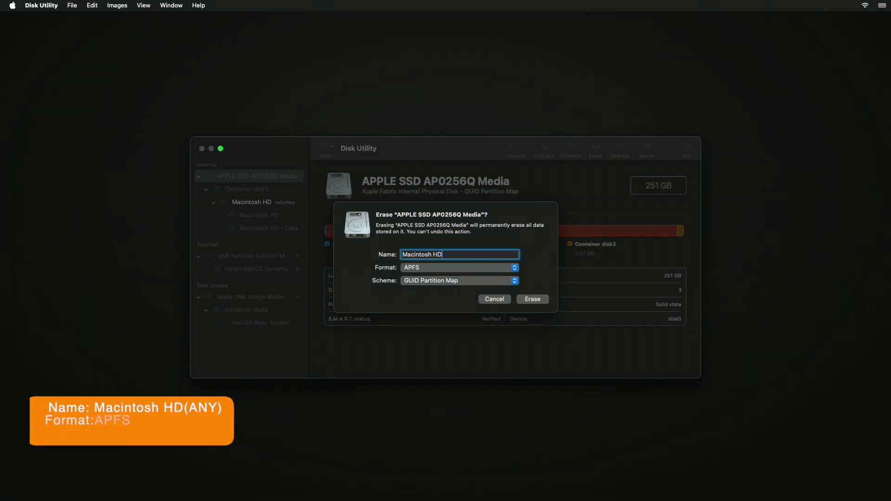
left_click(533, 300)
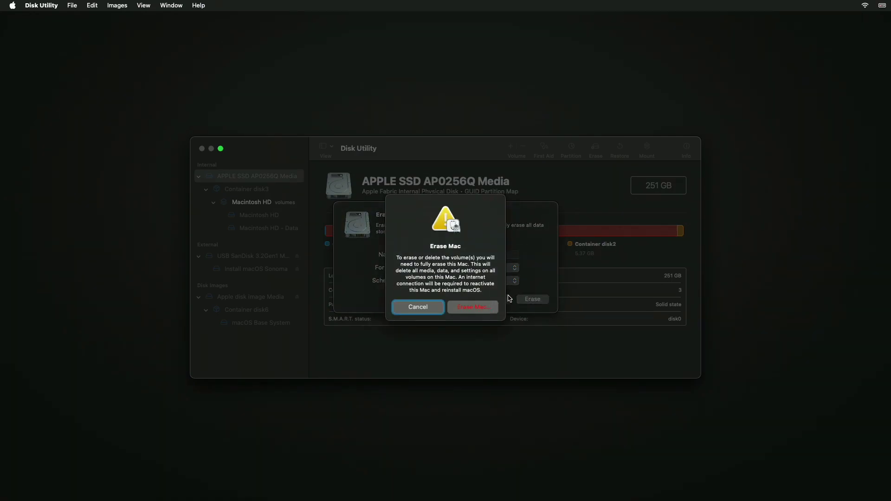
left_click(483, 307)
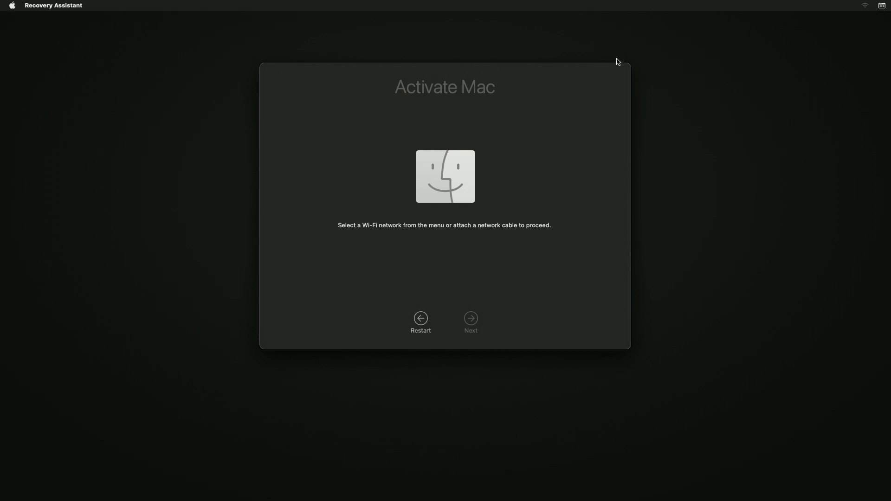
- Join the FTTH 5GHz Wi-Fi network by entering its password
left_click(864, 7)
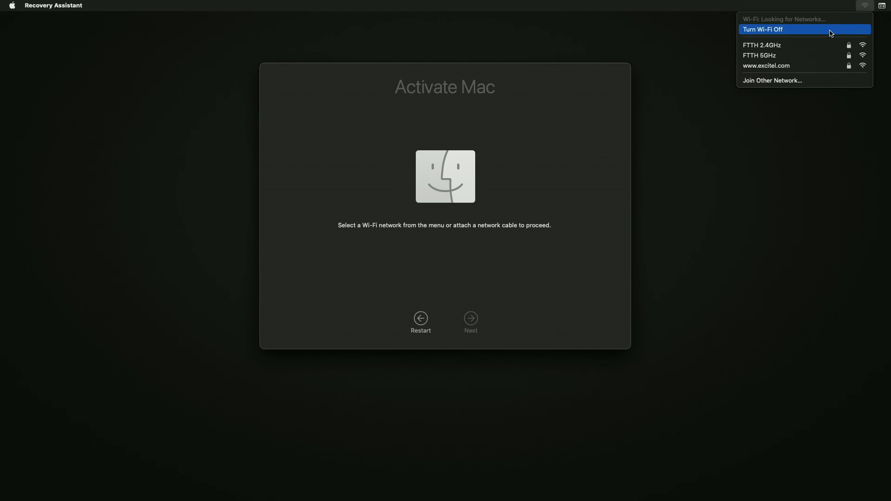
left_click(811, 57)
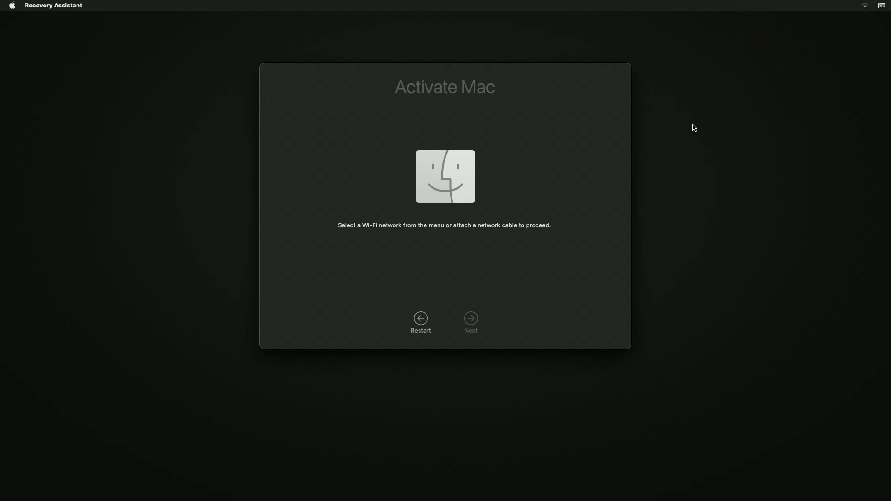
type("••••••••••")
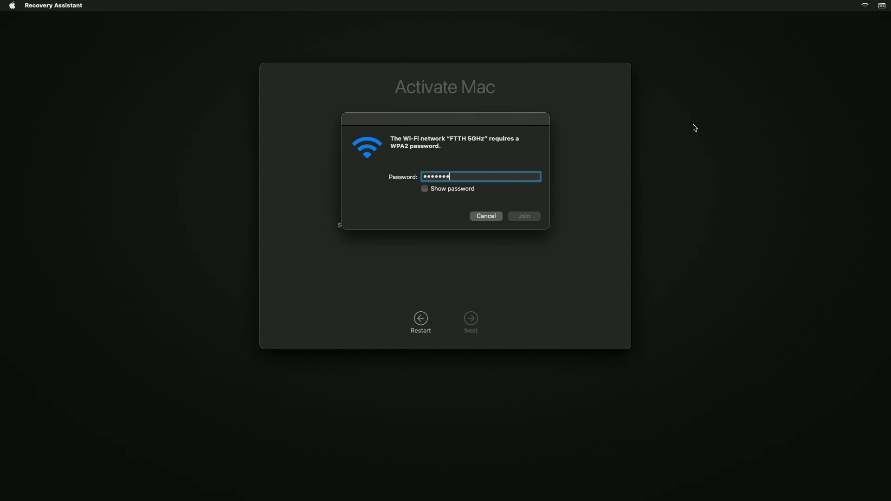
type("••••")
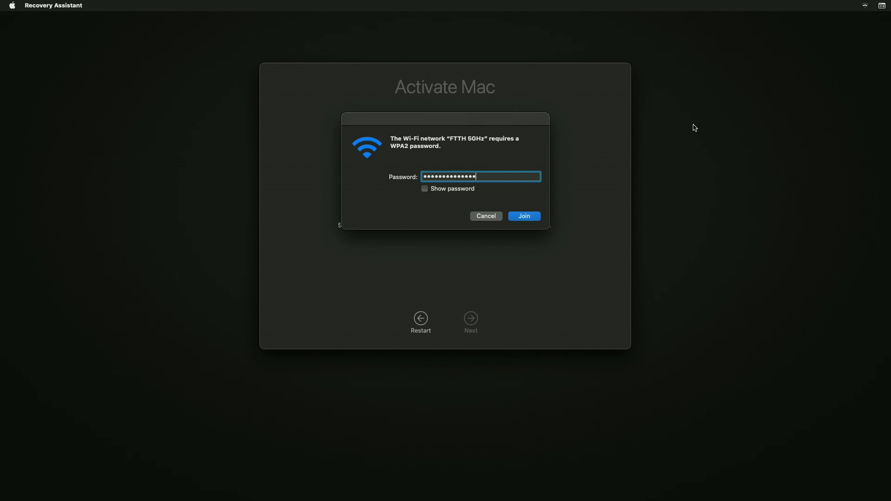
key("Return")
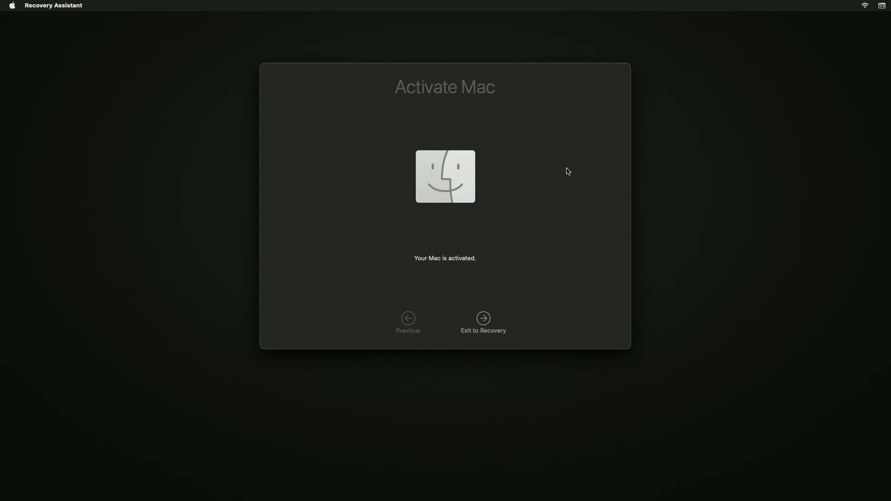
- Exit to Recovery and open the Apple menu to shut down
left_click(483, 319)
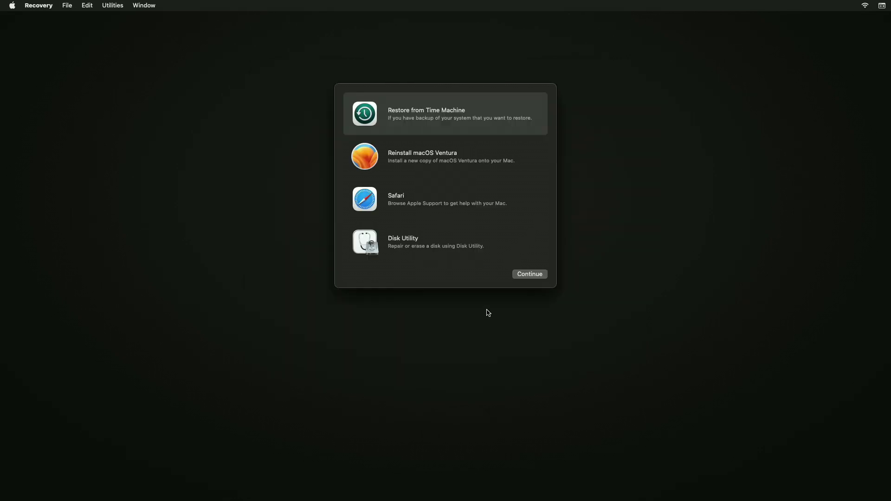
left_click(8, 4)
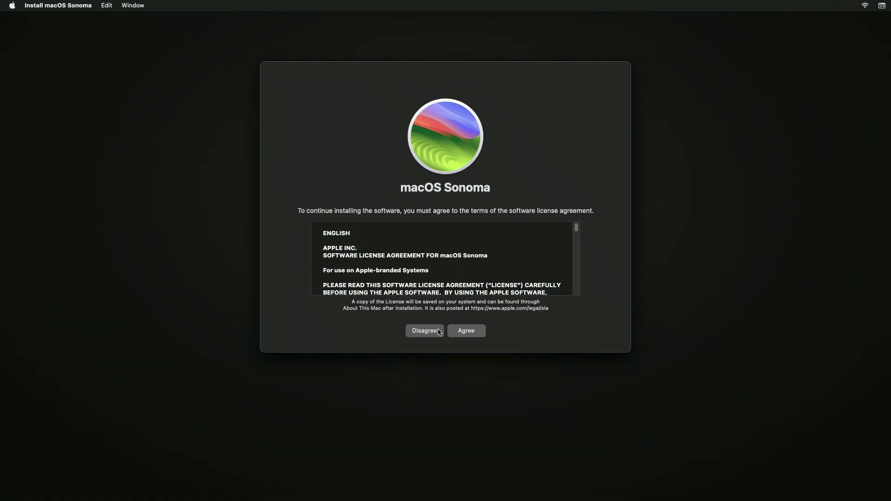
- Agree to the Sonoma license and choose Macintosh HD as the install destination
left_click(467, 332)
left_click(471, 243)
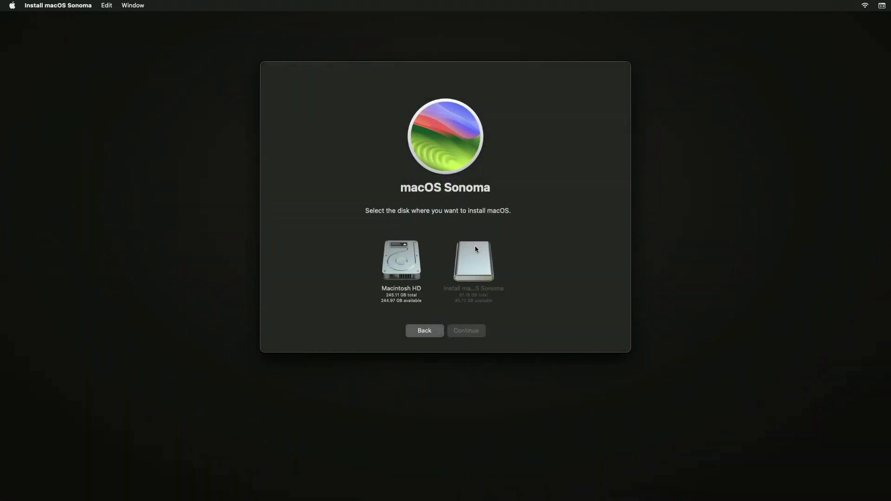
left_click(417, 271)
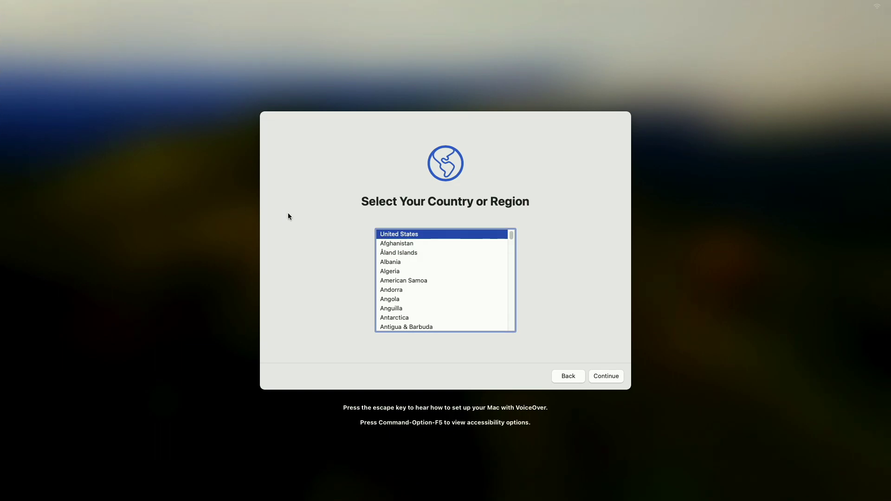
- Choose United States, accept the suggested languages and accessibility defaults, and skip Wi-Fi setup
left_click(606, 376)
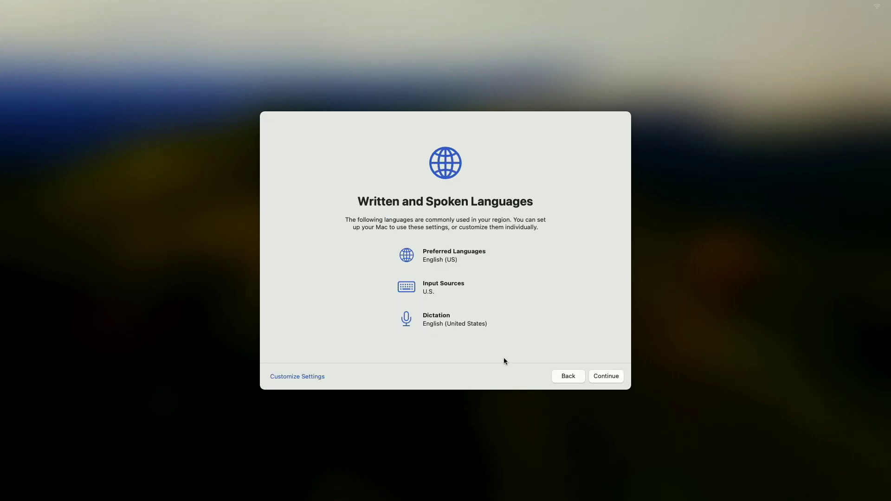
left_click(605, 376)
left_click(605, 376)
left_click(318, 375)
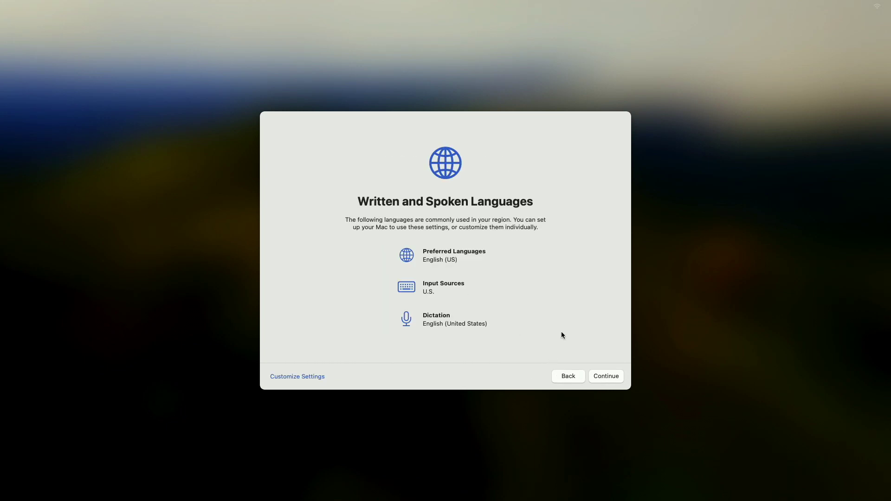
left_click(606, 376)
left_click(606, 376)
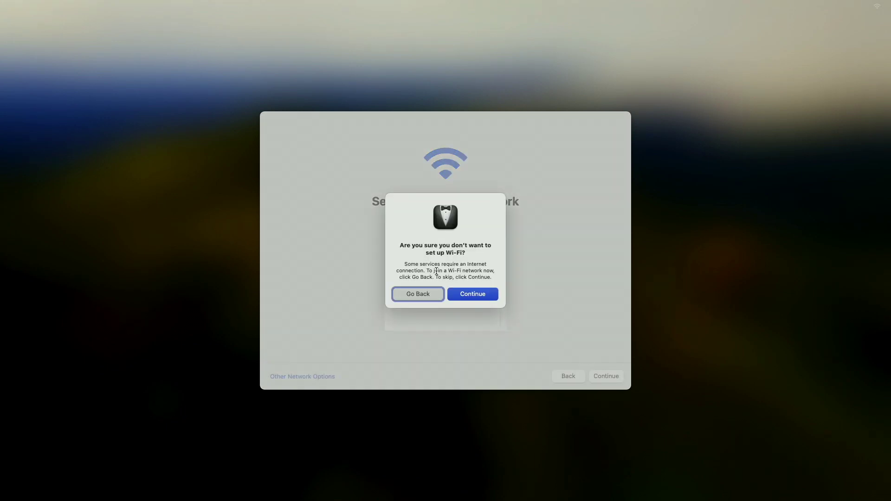
left_click(473, 295)
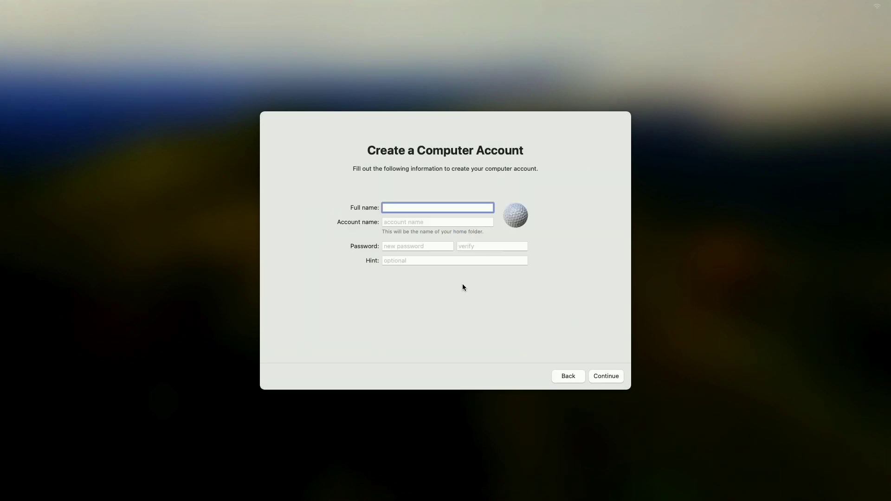
- Create the local account with a full name, account name and password, and a yellow monogram picture
type("Macintosh Weekly")
key("Tab")
key("Tab")
type("••••")
key("Tab")
type("••••")
left_click(515, 215)
left_click(420, 280)
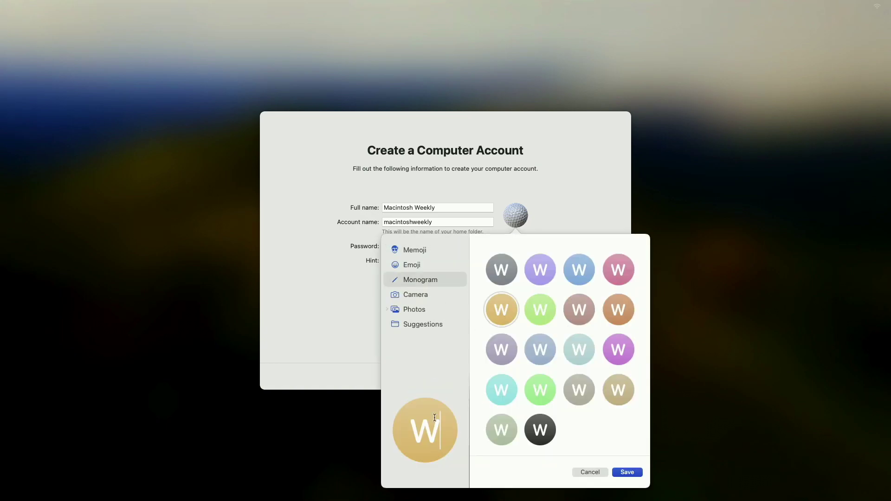
left_click(626, 470)
left_click(604, 376)
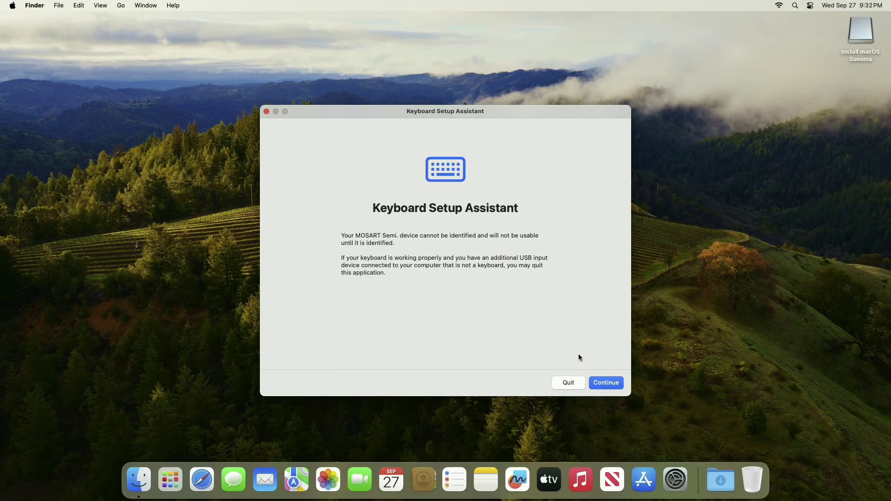
- Quit Keyboard Setup Assistant, show hard disks on the desktop, and eject the Install macOS Sonoma drive
key("Return")
left_click(583, 382)
left_click(35, 5)
left_click(54, 34)
left_click(46, 77)
key("super+w")
right_click(856, 33)
left_click(806, 51)
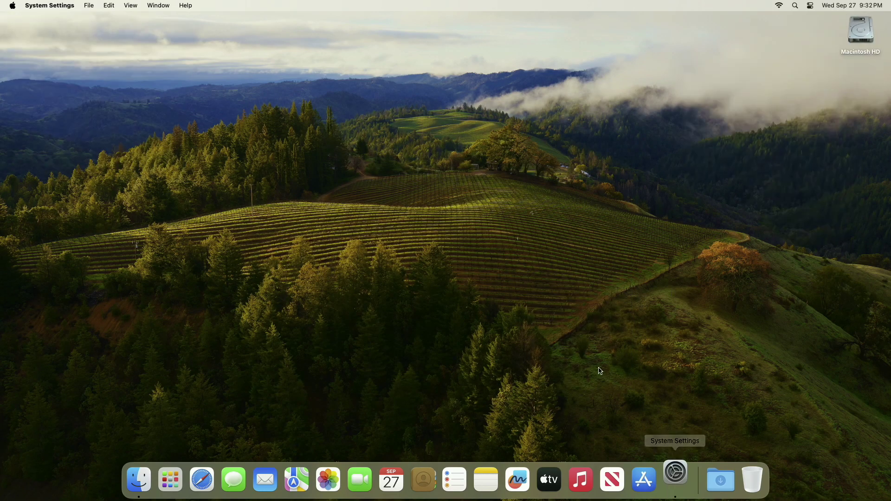
- Open General > About in System Settings to confirm macOS Sonoma Version 14.0 (23A344)
left_click(674, 479)
left_click(331, 279)
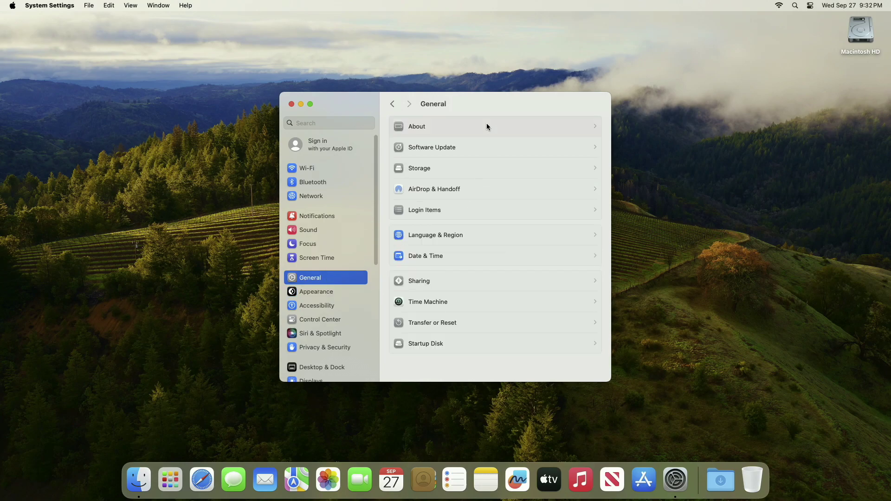
left_click(486, 125)
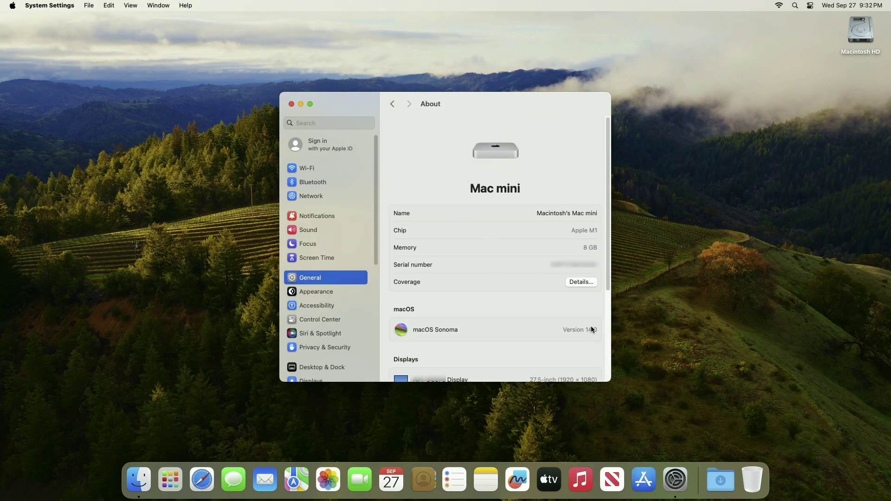
mouse_move(586, 328)
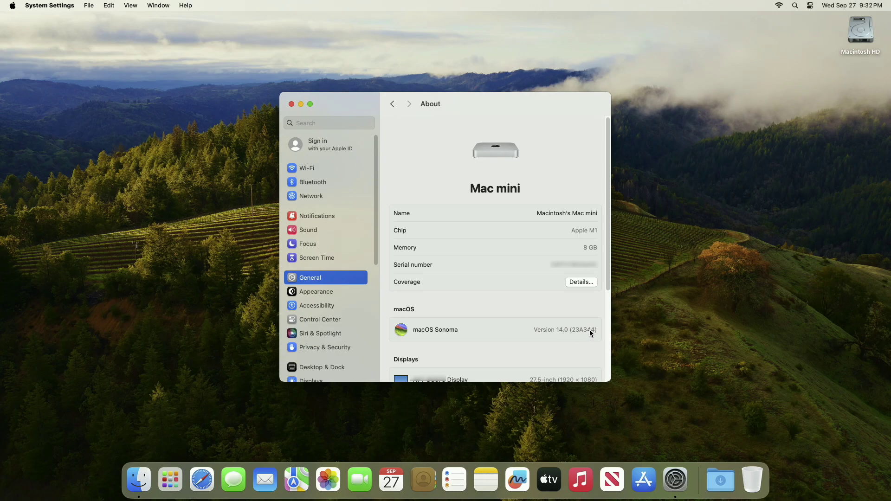